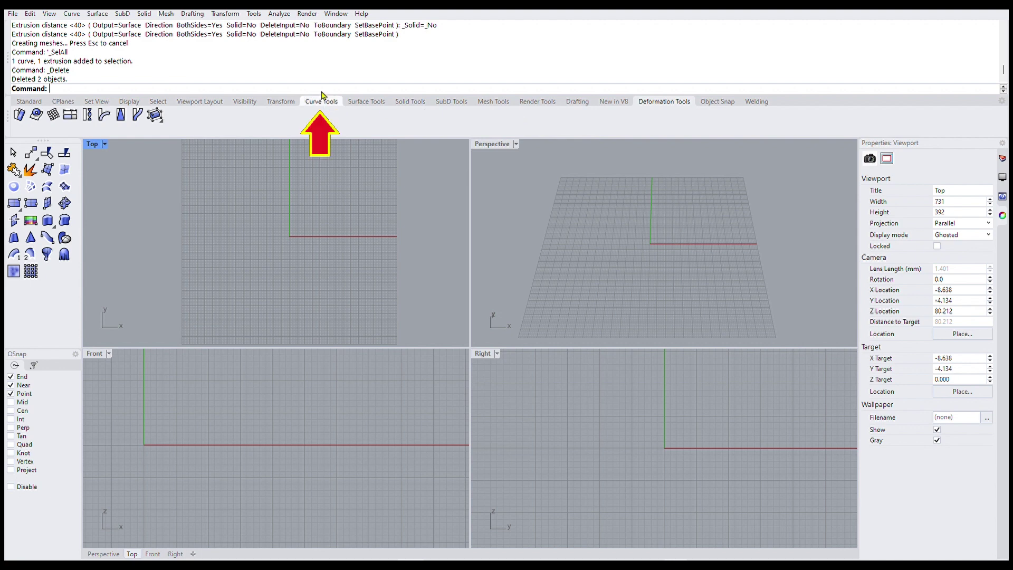
Draw a small circle centred on the origin in the Right viewport as the pipe profile
{"action": "left_click", "coordinate": [323, 99]}
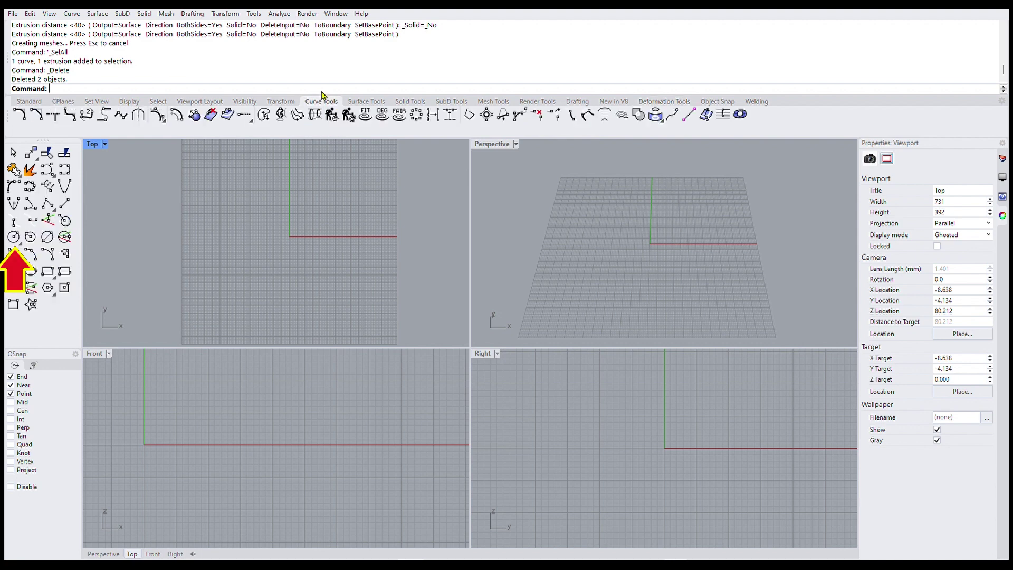
{"action": "left_click", "coordinate": [14, 237]}
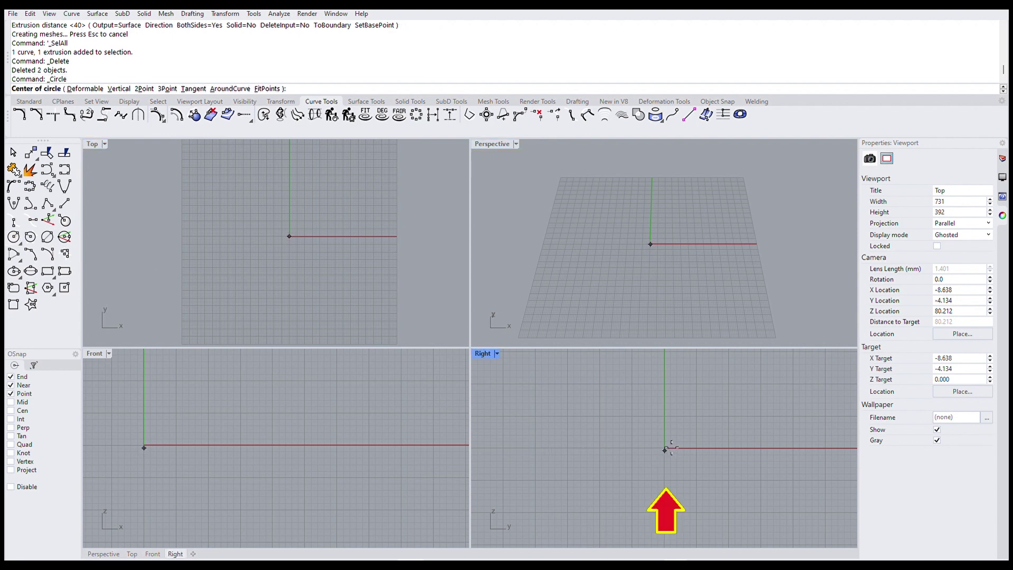
{"action": "left_click", "coordinate": [665, 448]}
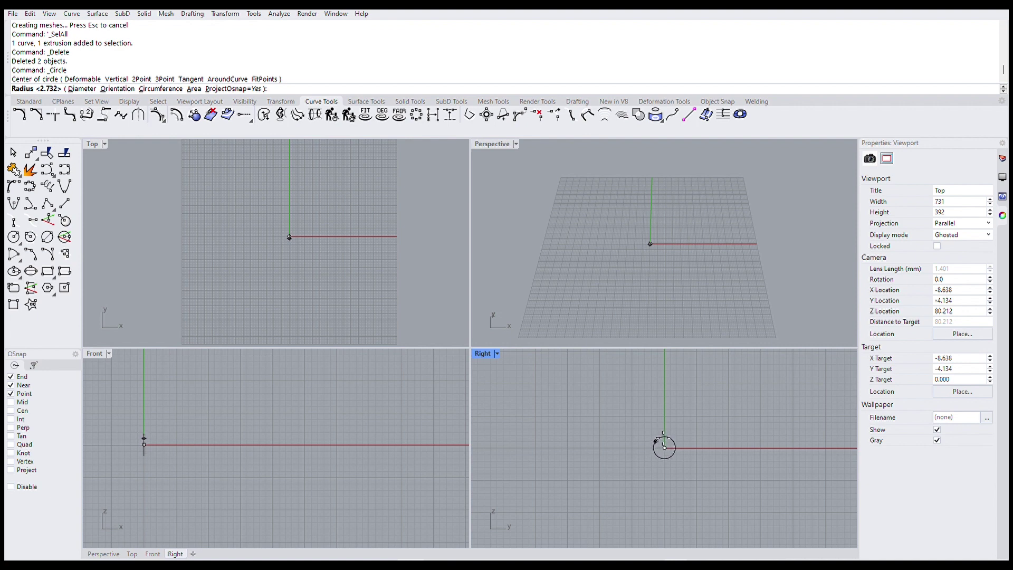
{"action": "left_click", "coordinate": [657, 440]}
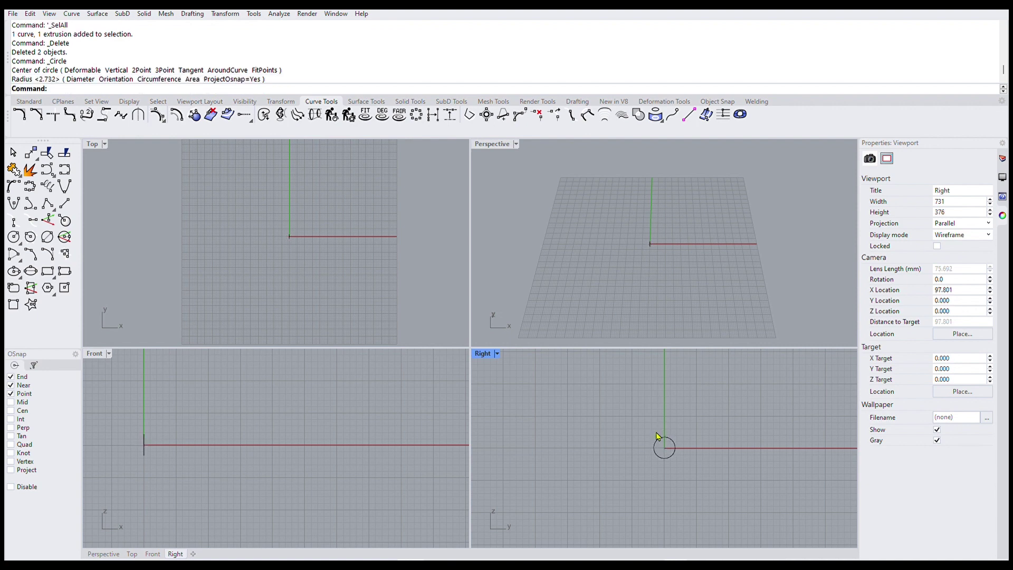
Extrude the circle 88.904 units to both sides along X into a straight open tube
{"action": "left_click", "coordinate": [367, 100]}
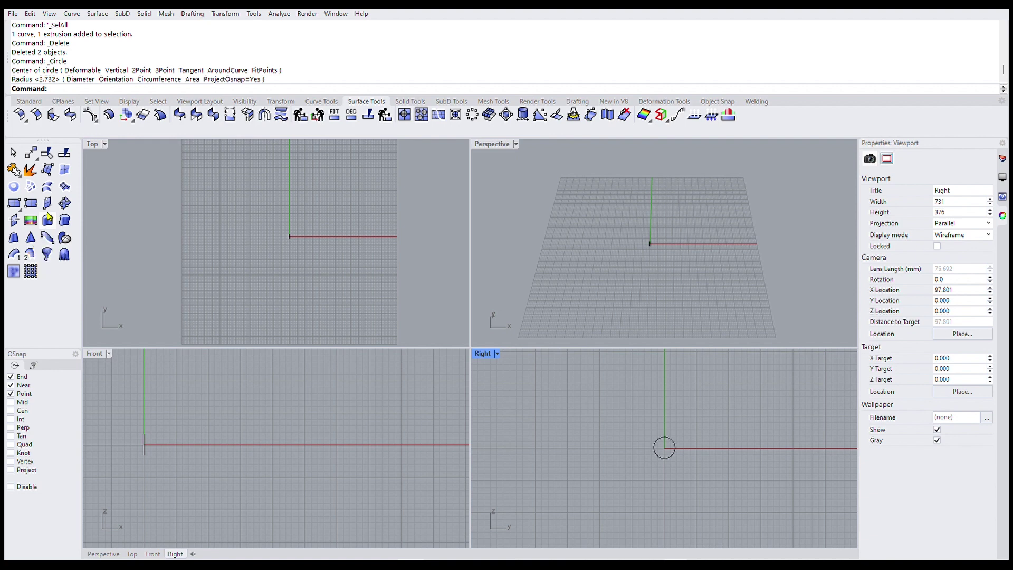
{"action": "left_click", "coordinate": [48, 217]}
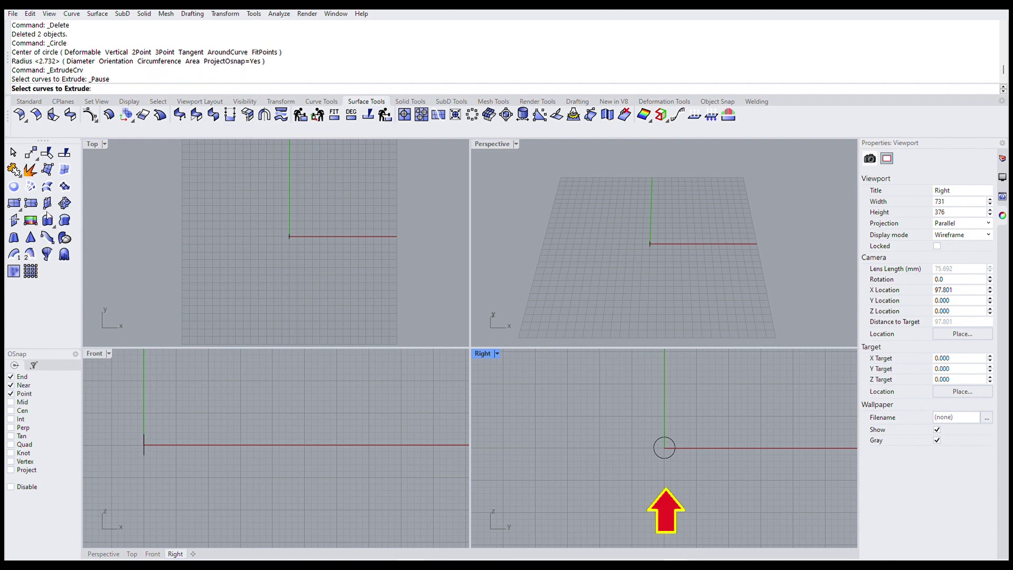
{"action": "left_click", "coordinate": [662, 450]}
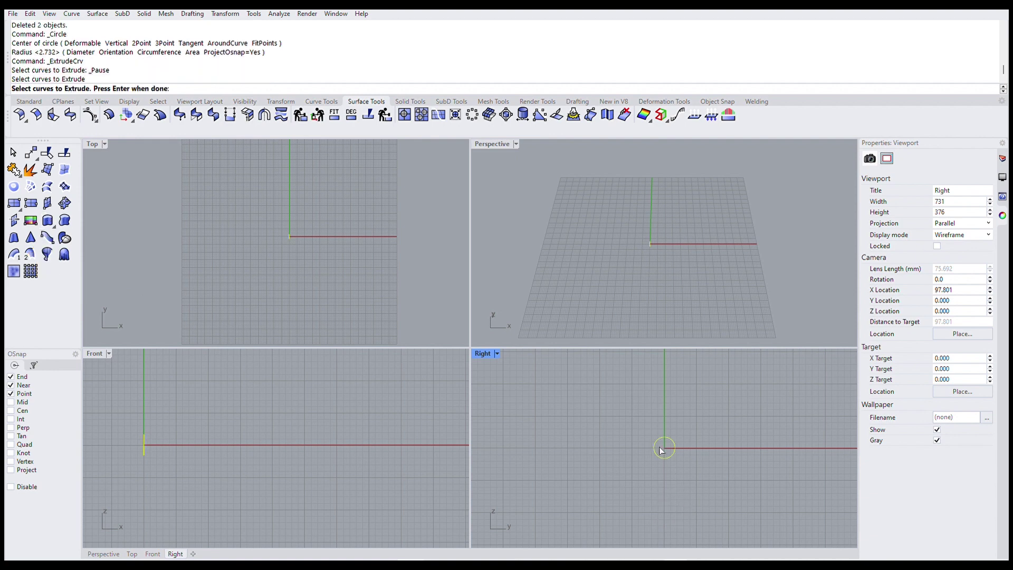
{"action": "key", "text": "Return"}
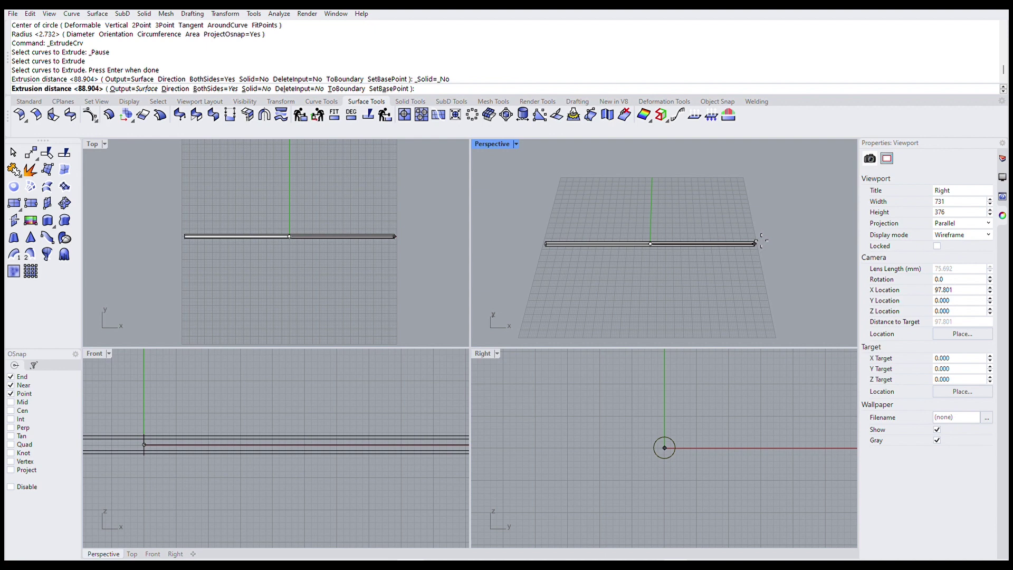
{"action": "left_click", "coordinate": [761, 241]}
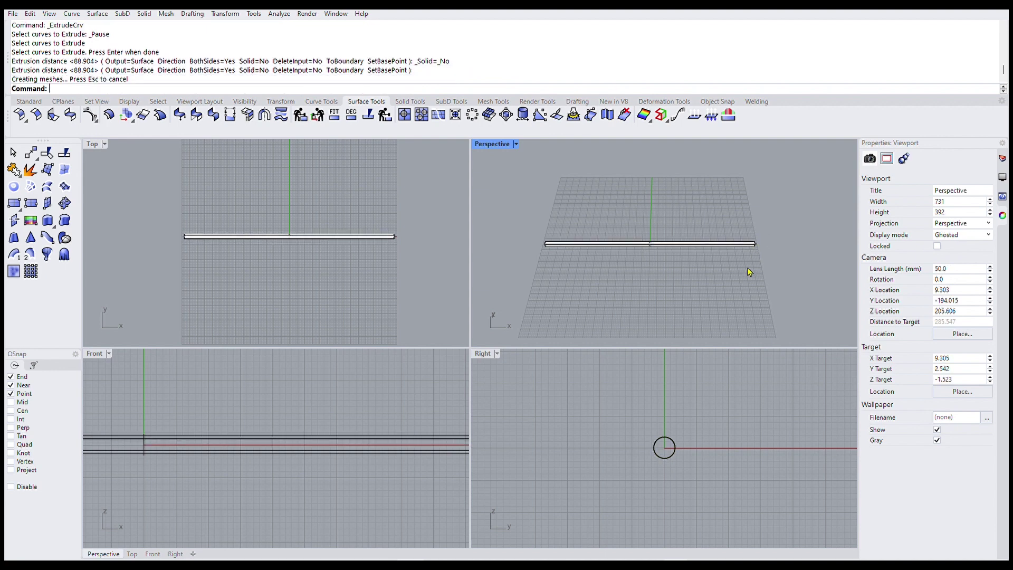
{"action": "scroll", "coordinate": [749, 272], "scroll_direction": "up", "scroll_amount": 4}
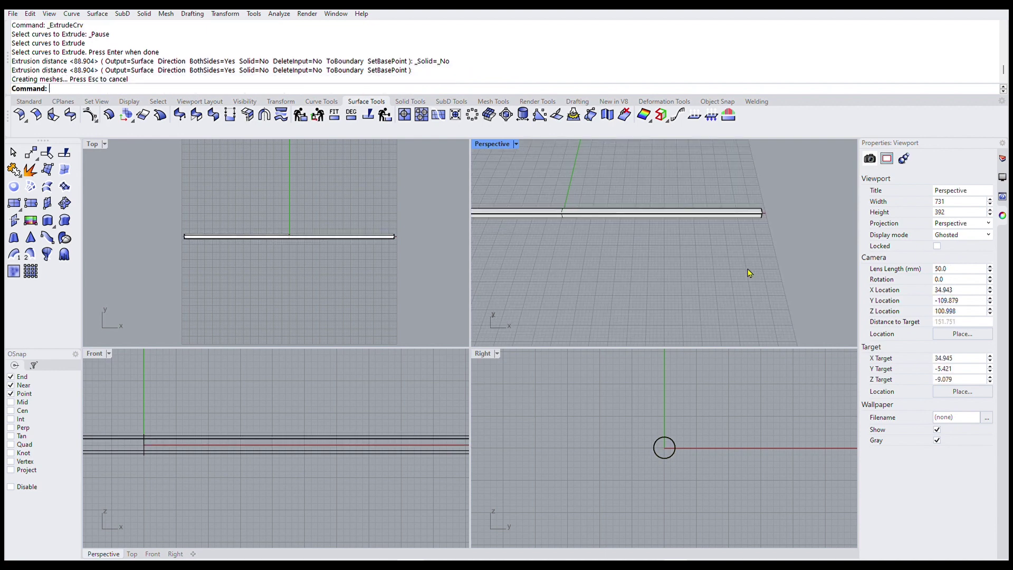
{"action": "mouse_move", "coordinate": [753, 274]}
{"action": "right_mouse_down"}
{"action": "mouse_move", "coordinate": [746, 296]}
{"action": "mouse_move", "coordinate": [629, 280]}
{"action": "mouse_move", "coordinate": [625, 221]}
{"action": "mouse_move", "coordinate": [637, 221]}
{"action": "mouse_move", "coordinate": [554, 194]}
{"action": "mouse_move", "coordinate": [631, 245]}
{"action": "mouse_move", "coordinate": [746, 217]}
{"action": "mouse_move", "coordinate": [763, 235]}
{"action": "mouse_move", "coordinate": [756, 262]}
{"action": "right_mouse_up"}
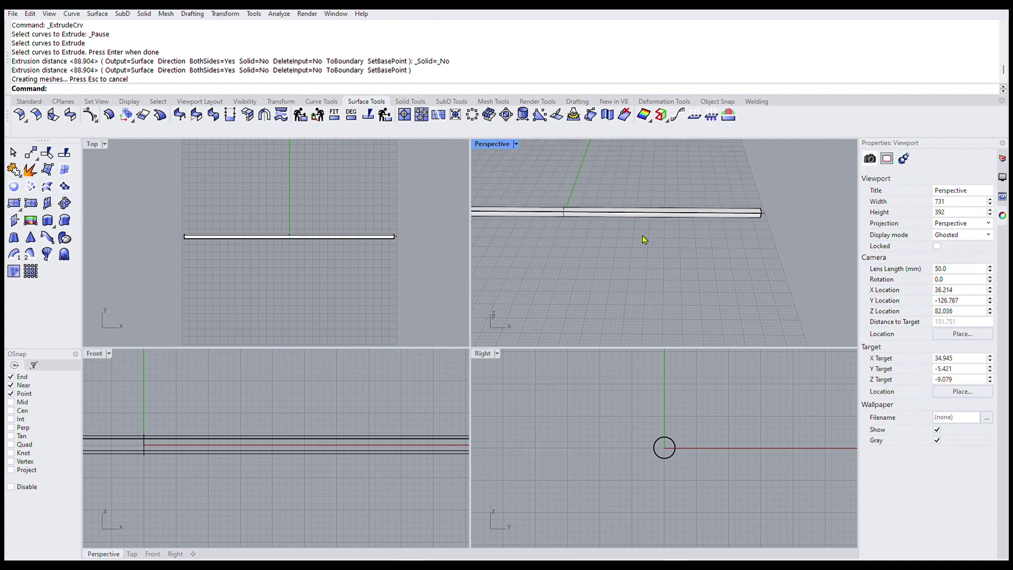
Maximize the Top view and draw a line from the tube's left end to its right end
{"action": "left_click", "coordinate": [255, 191]}
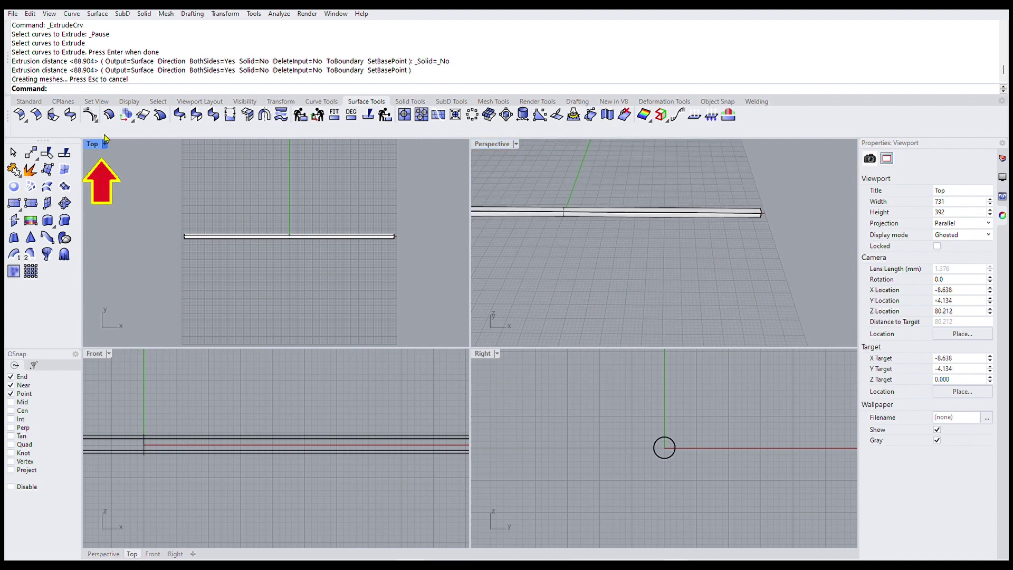
{"action": "double_click", "coordinate": [119, 147]}
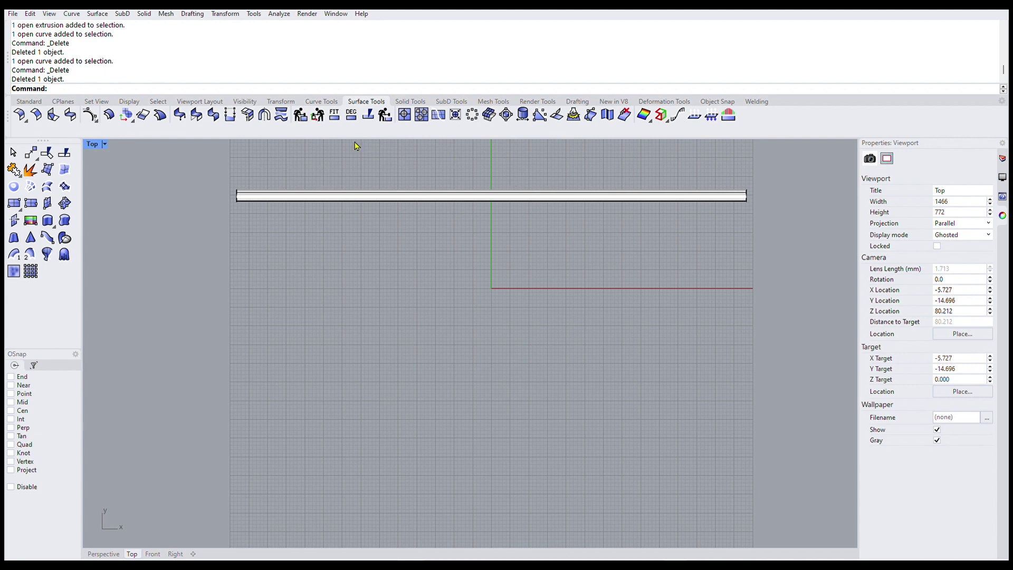
{"action": "left_click", "coordinate": [325, 101]}
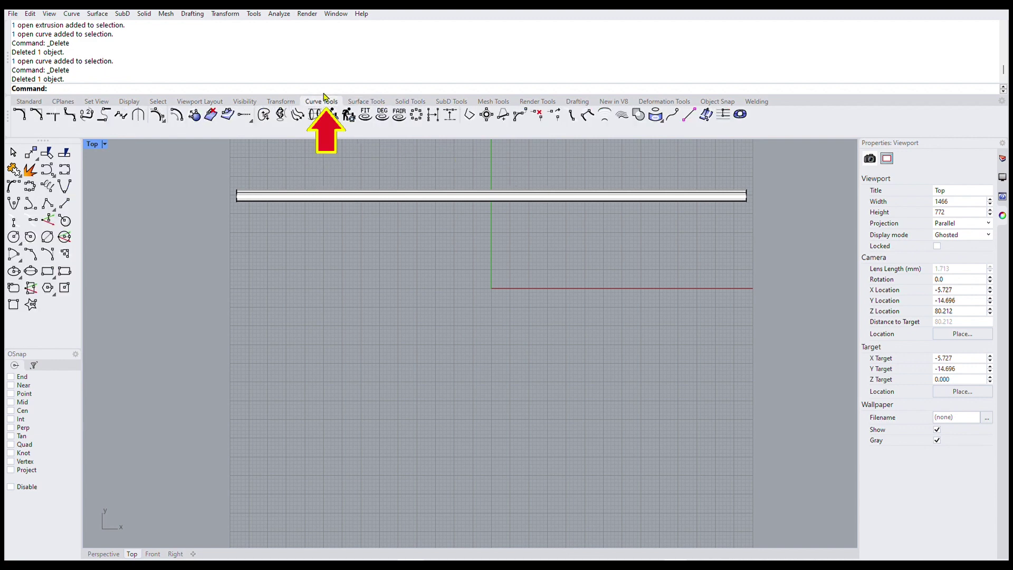
{"action": "left_click", "coordinate": [66, 200]}
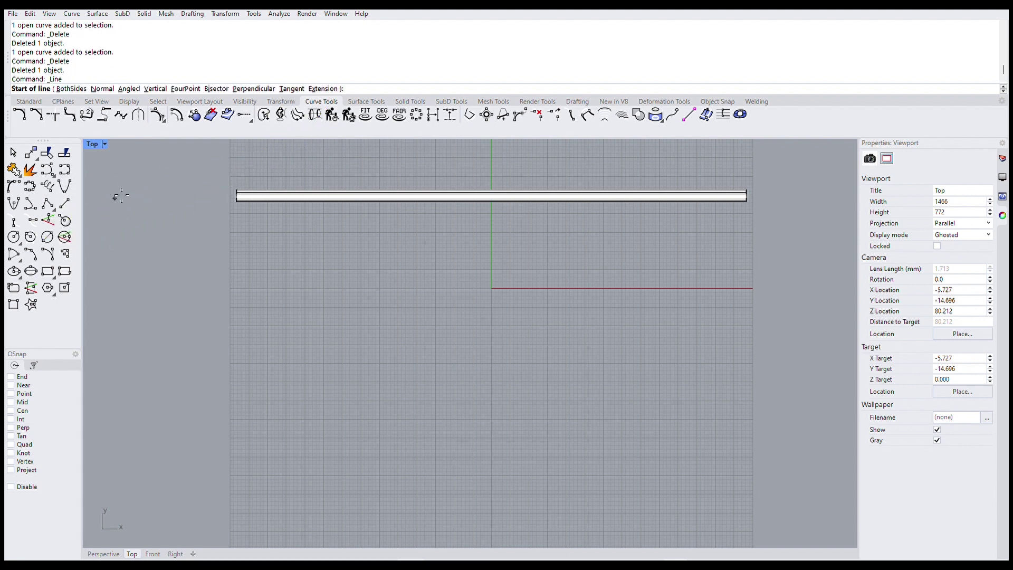
{"action": "left_click", "coordinate": [237, 185]}
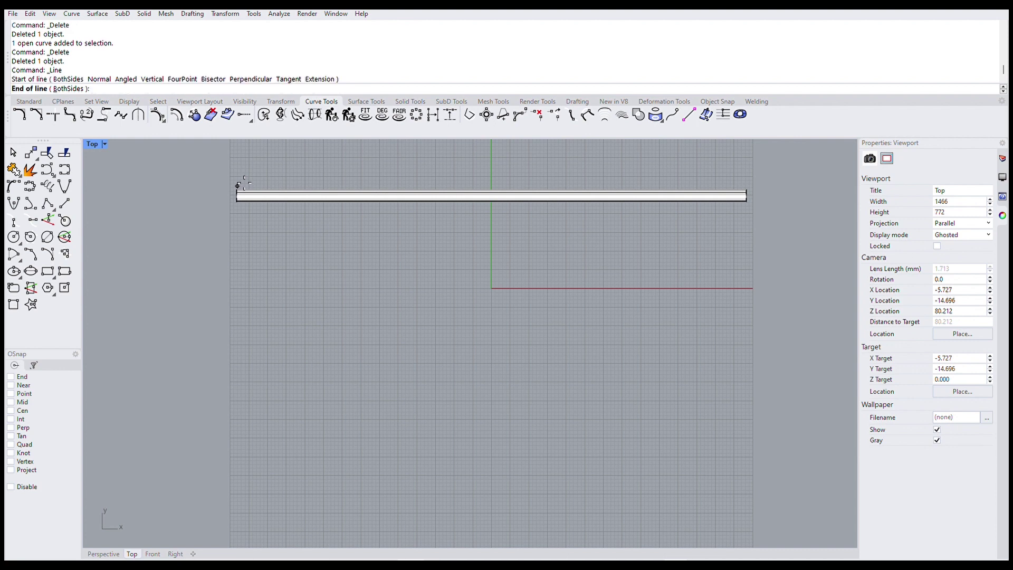
{"action": "left_click", "coordinate": [747, 186]}
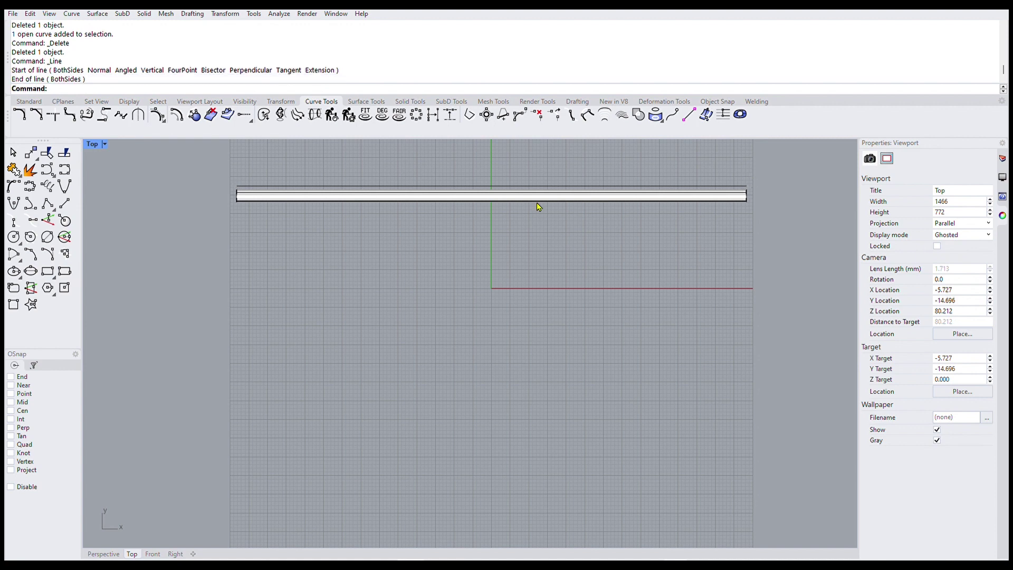
Copy and paste the line, then move the copy just below the tube
{"action": "left_click", "coordinate": [463, 181]}
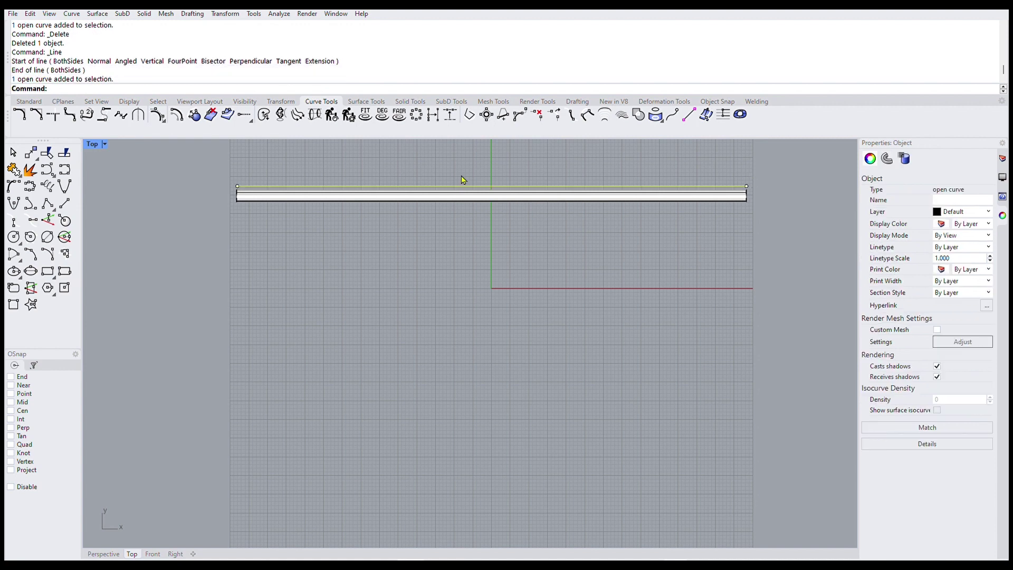
{"action": "key", "text": "ctrl+c"}
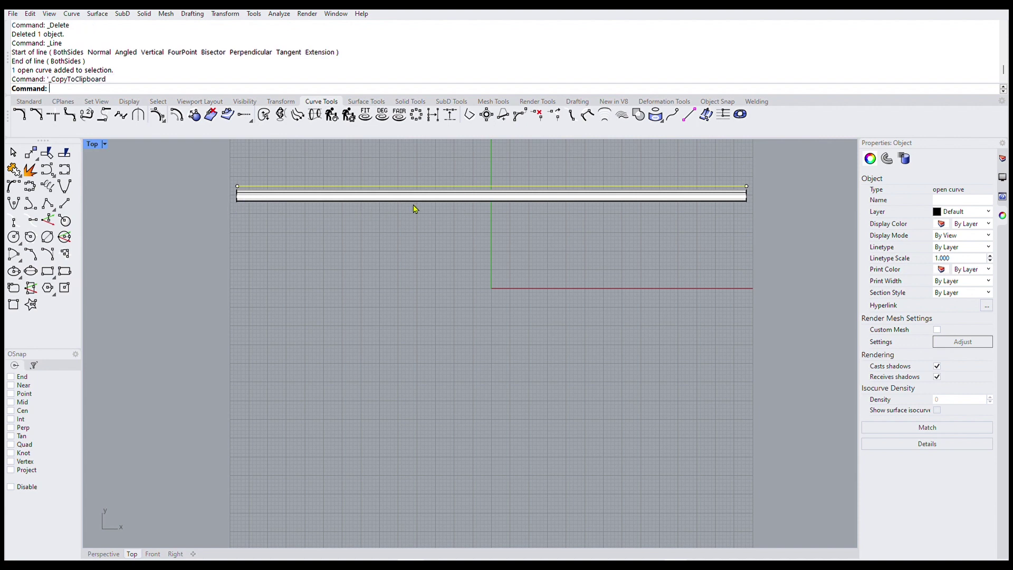
{"action": "key", "text": "ctrl+v"}
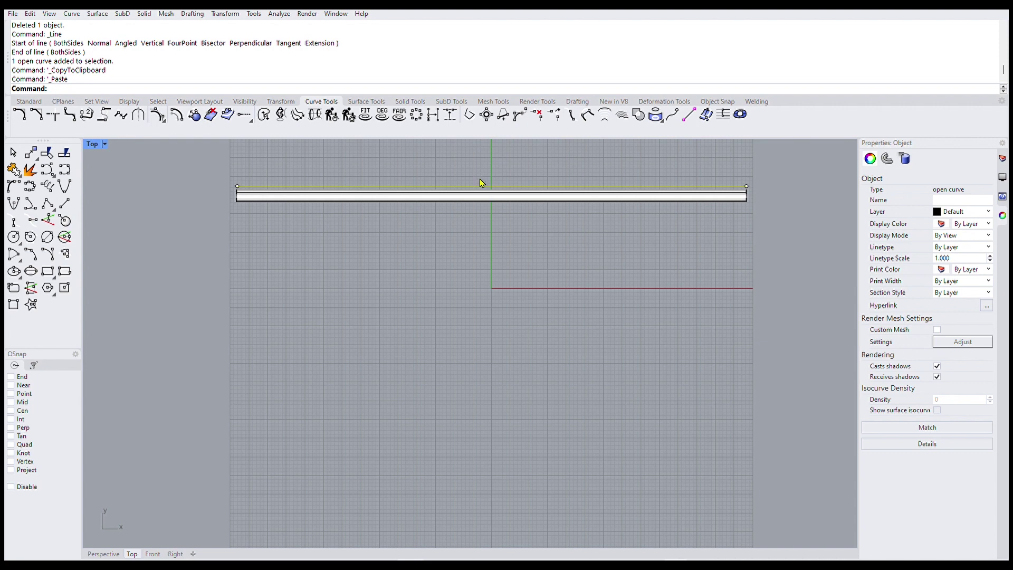
{"action": "left_click_drag", "start_coordinate": [480, 181], "coordinate": [479, 199]}
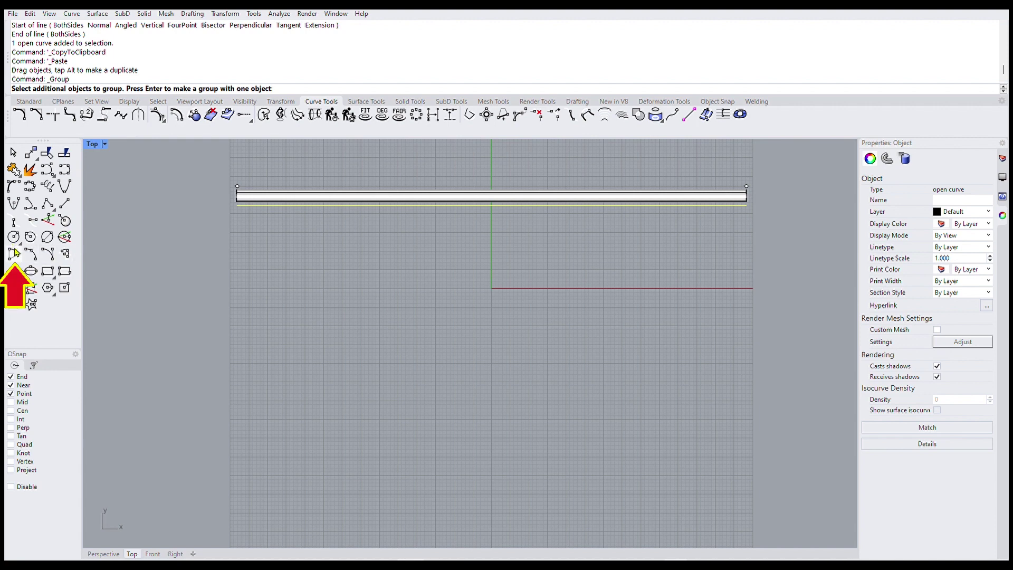
Draw an arc centred below the tube, starting directly above its centre and curving down-right
{"action": "left_click", "coordinate": [13, 254]}
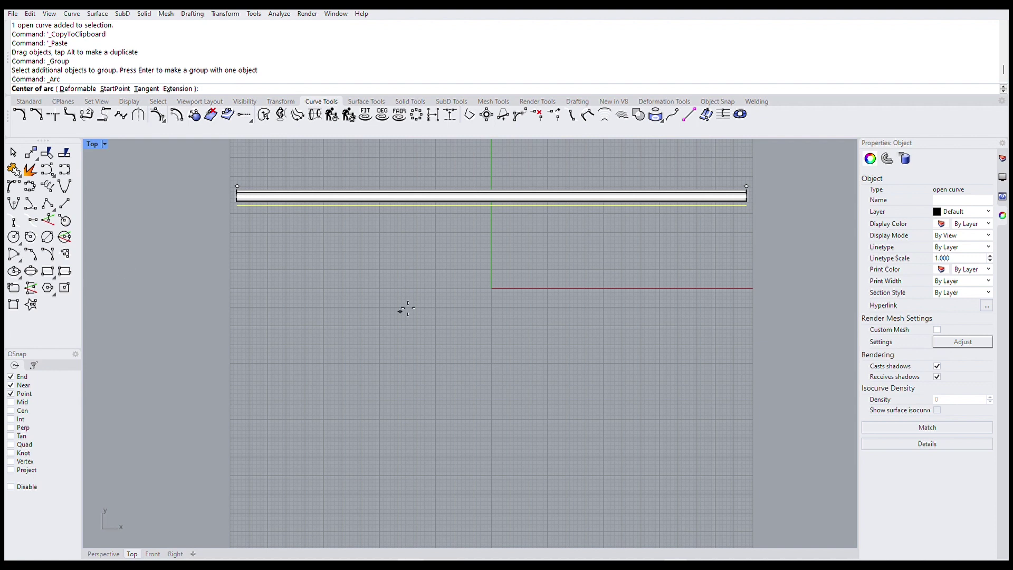
{"action": "left_click", "coordinate": [474, 344]}
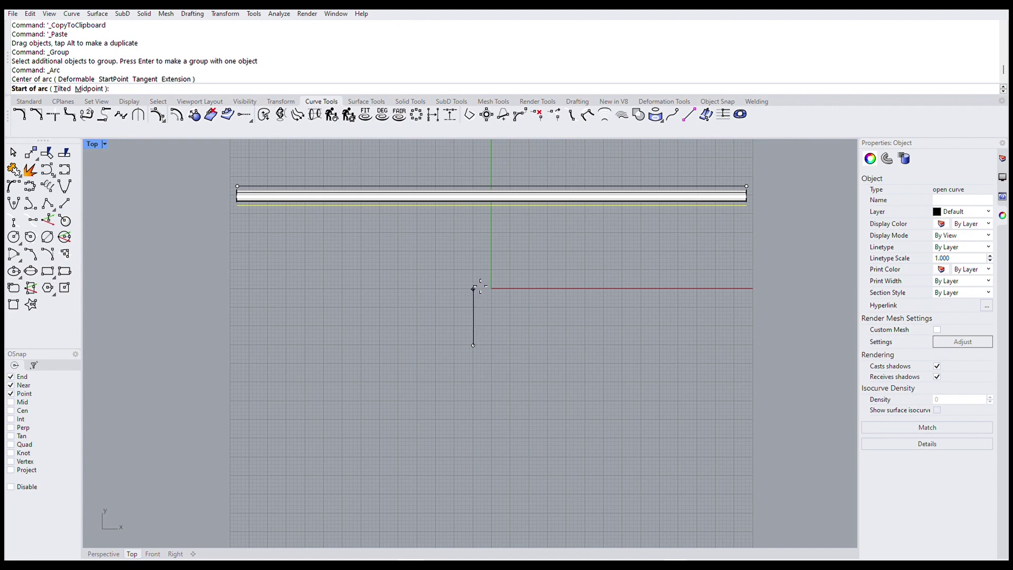
{"action": "left_click", "coordinate": [473, 289]}
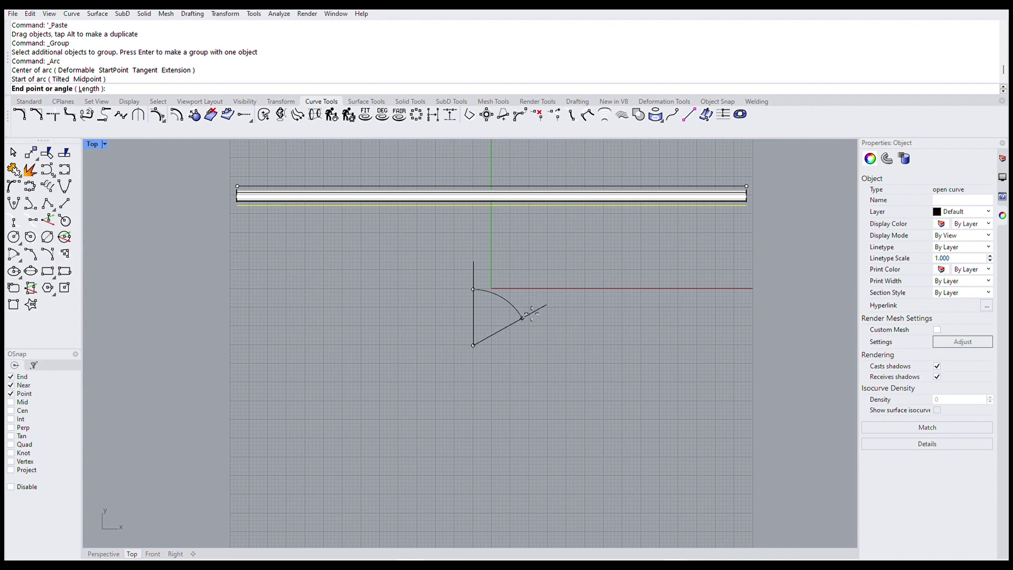
{"action": "left_click", "coordinate": [523, 317]}
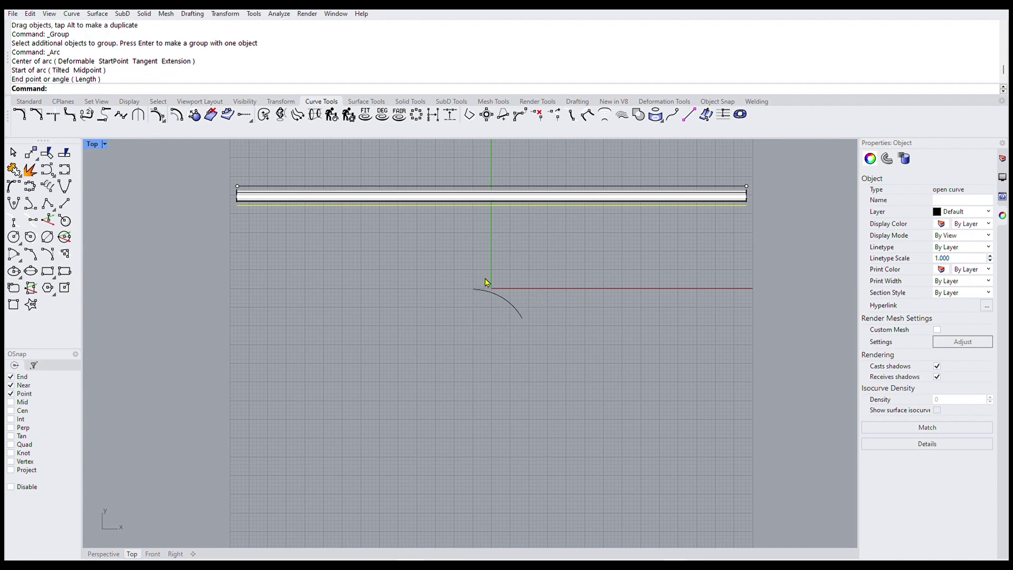
Draw a horizontal line running left from the arc's start point
{"action": "left_click", "coordinate": [65, 200]}
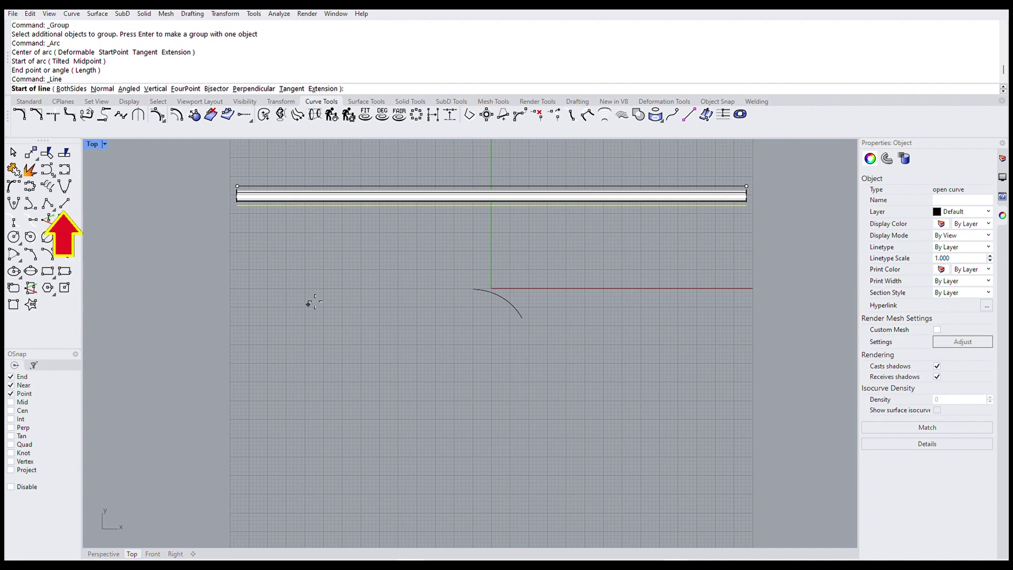
{"action": "left_click", "coordinate": [474, 289]}
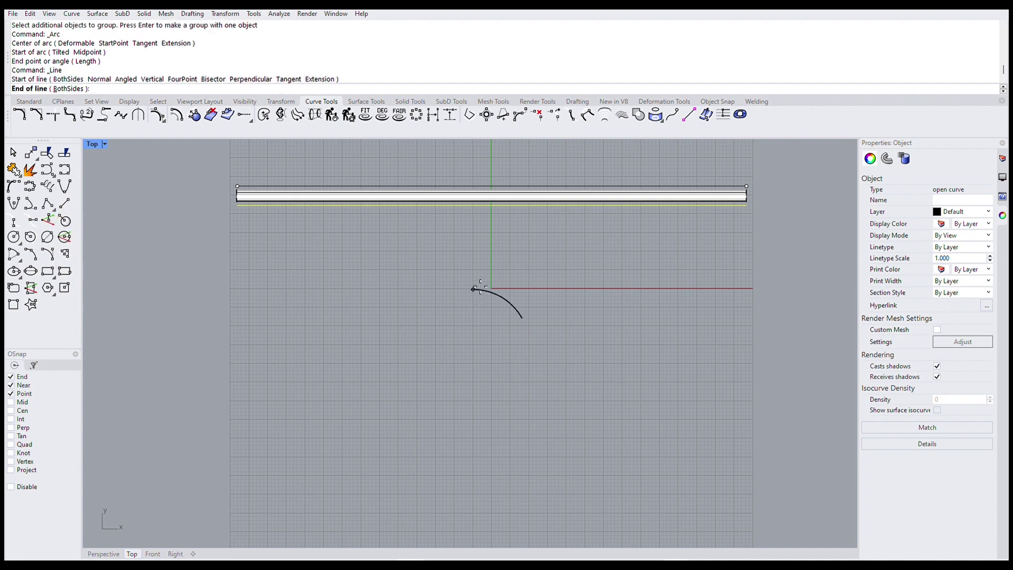
{"action": "left_click", "coordinate": [240, 289]}
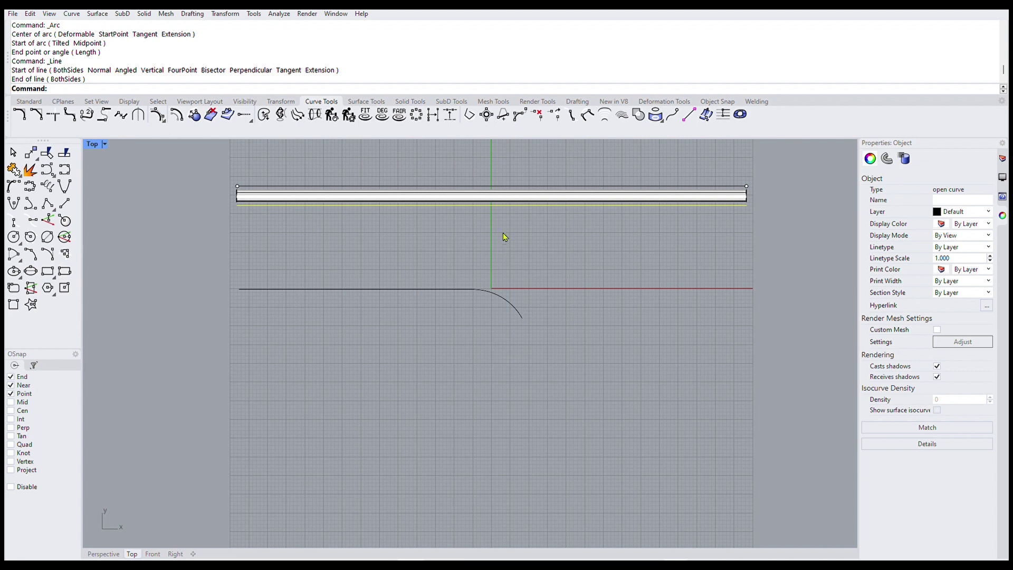
Draw a line with Tangent From snap, continuing from the arc's lower end down to the right
{"action": "left_click", "coordinate": [716, 99]}
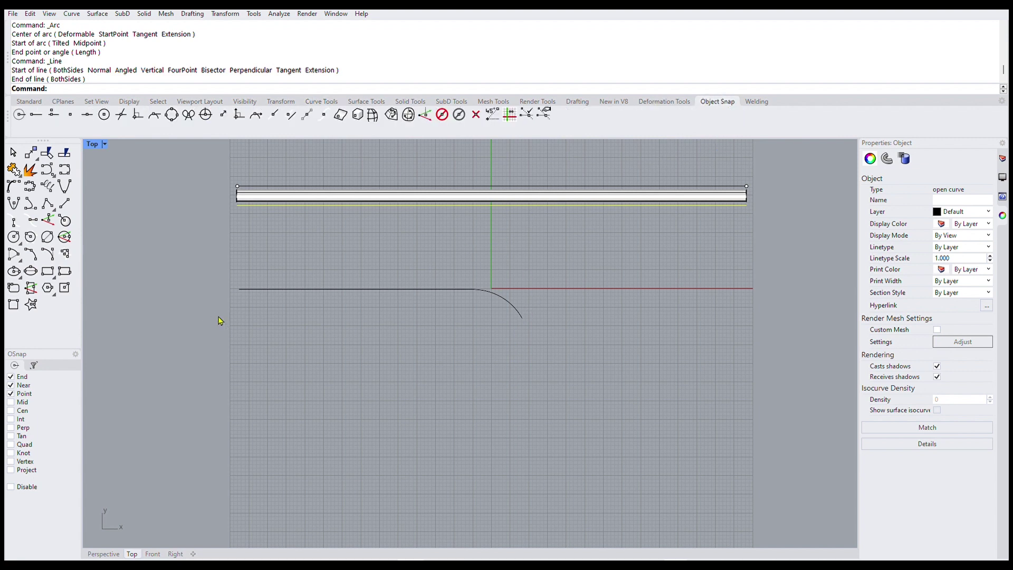
{"action": "left_click", "coordinate": [66, 196]}
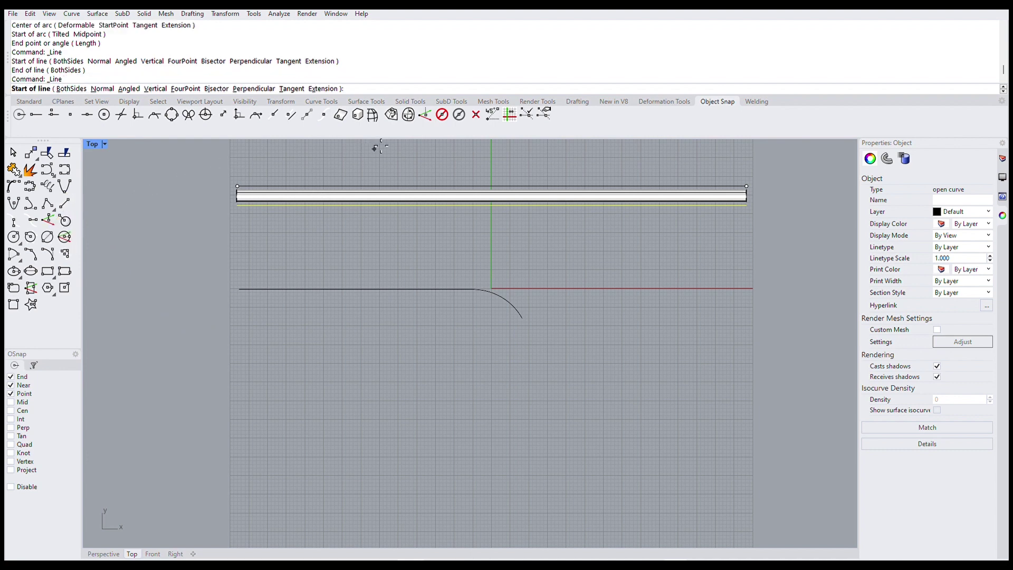
{"action": "left_click", "coordinate": [256, 113]}
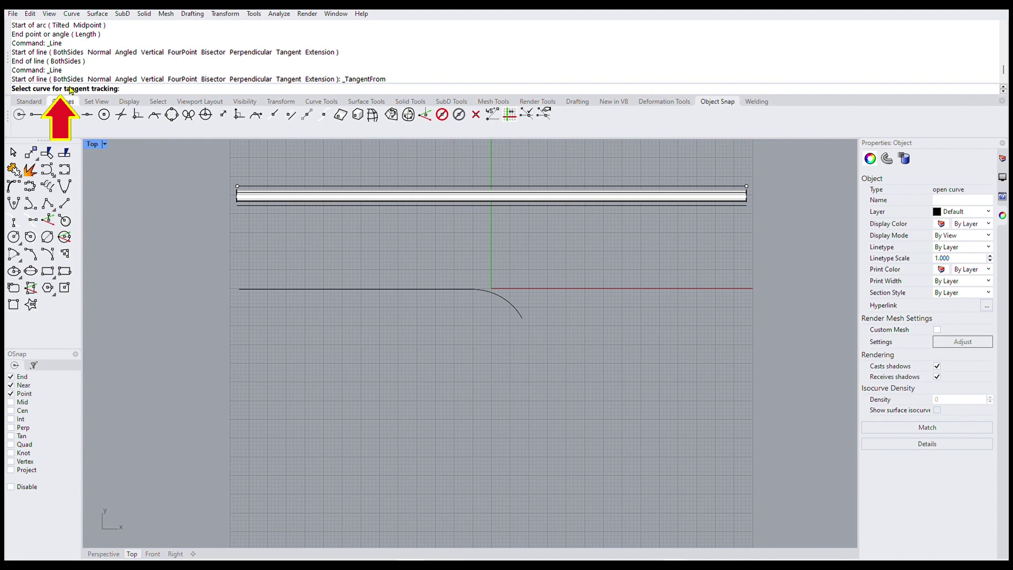
{"action": "left_click", "coordinate": [506, 295]}
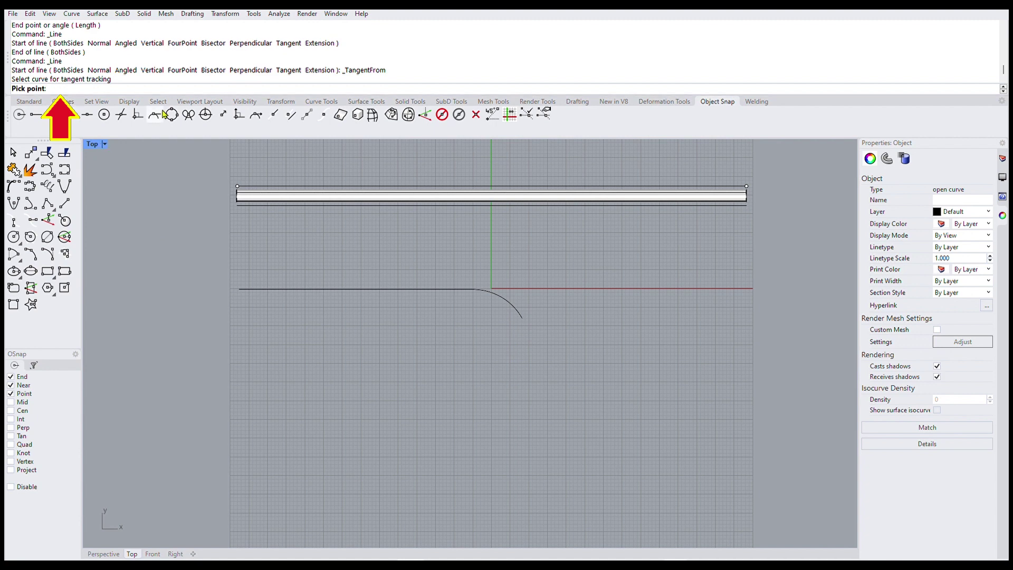
{"action": "left_click", "coordinate": [529, 316]}
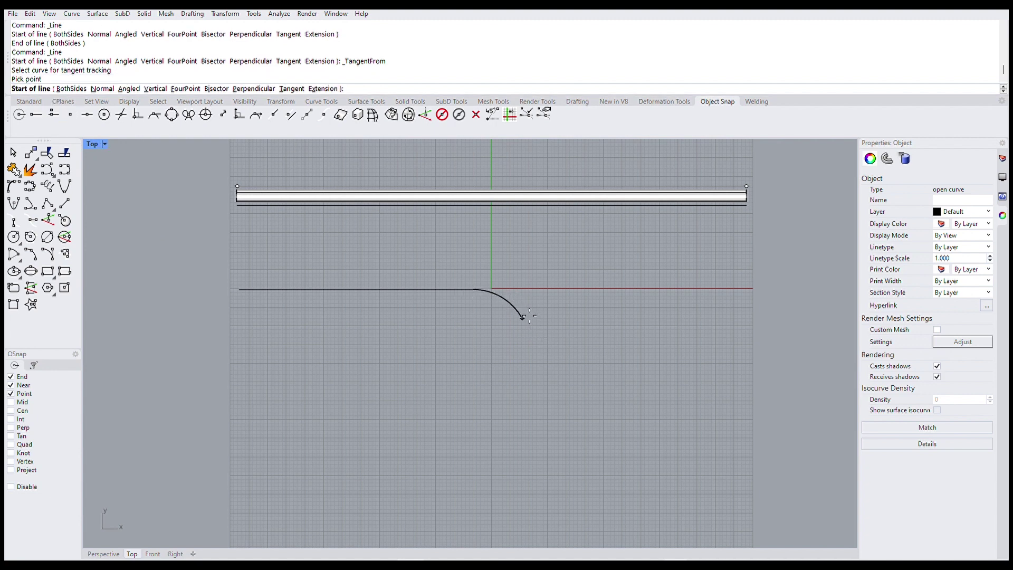
{"action": "left_click", "coordinate": [554, 374]}
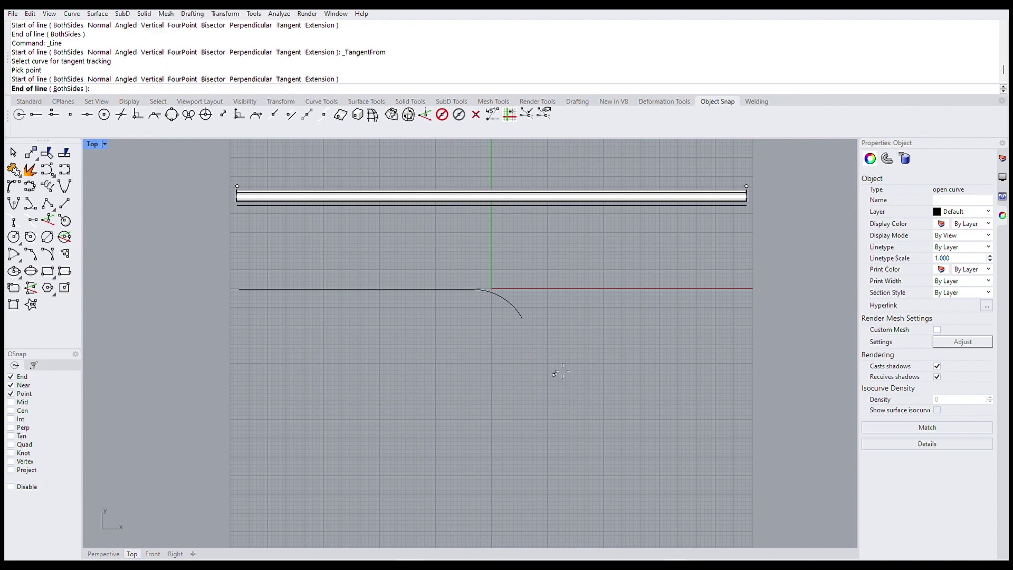
{"action": "left_click", "coordinate": [528, 317]}
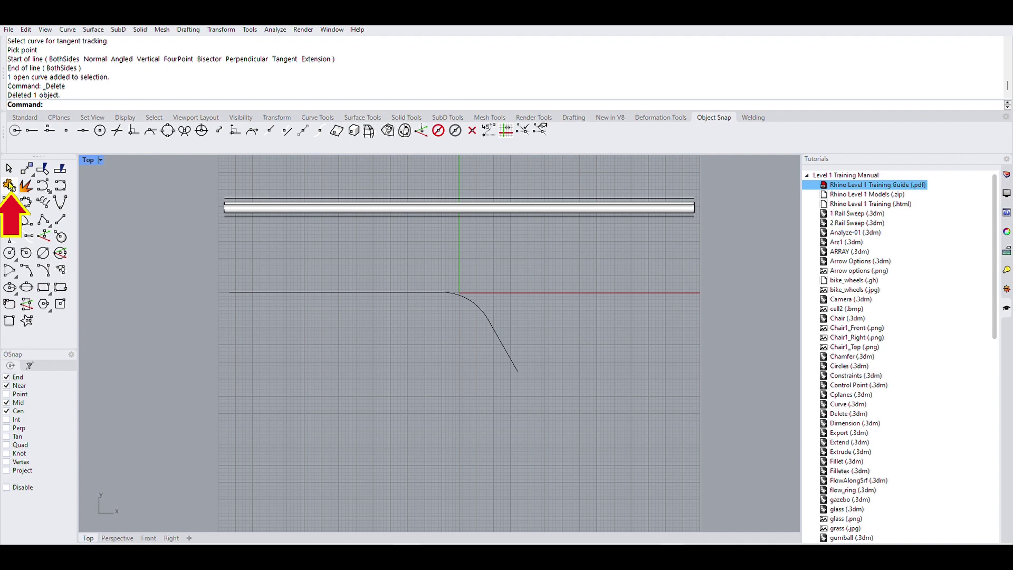
Join the horizontal line, arc and diagonal line into one curve and nudge it slightly up
{"action": "left_click", "coordinate": [9, 185]}
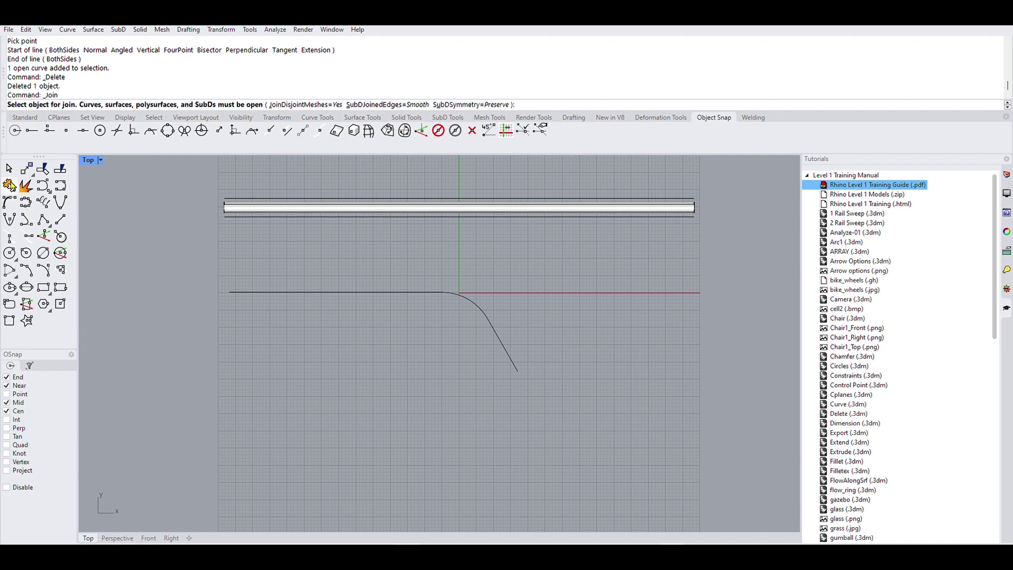
{"action": "left_click", "coordinate": [324, 292]}
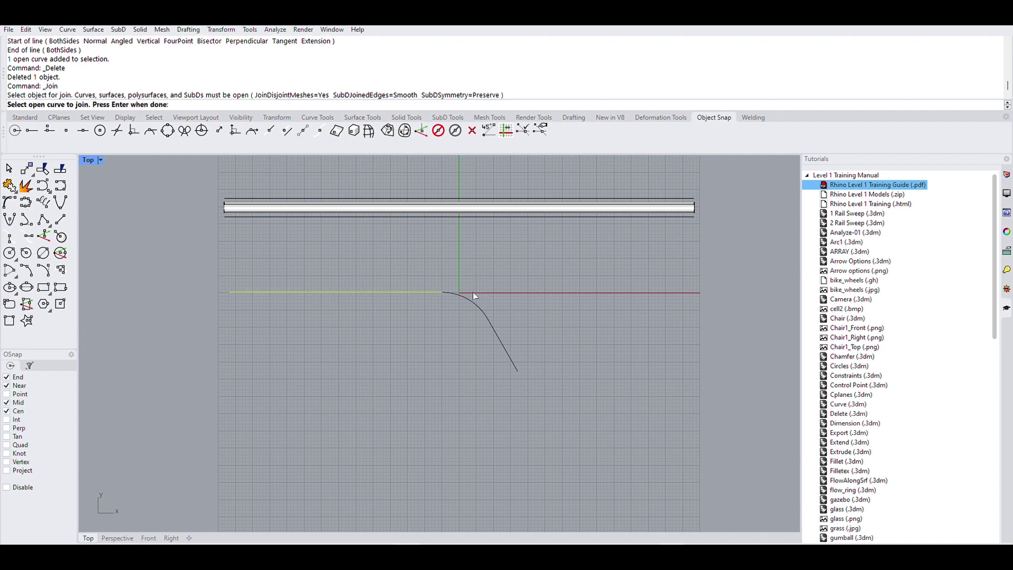
{"action": "left_click", "coordinate": [482, 304]}
{"action": "left_click", "coordinate": [498, 327]}
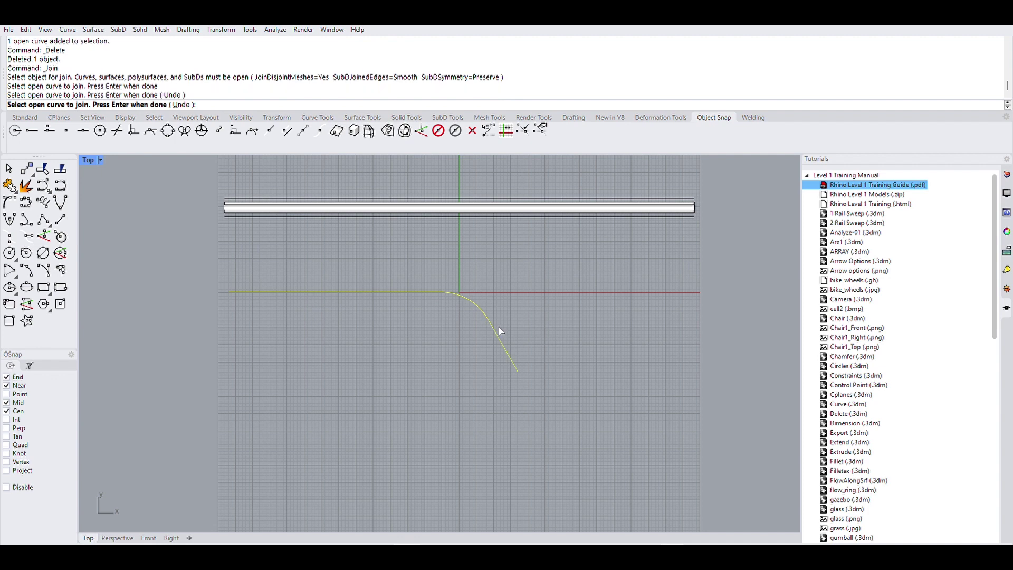
{"action": "key", "text": "Return"}
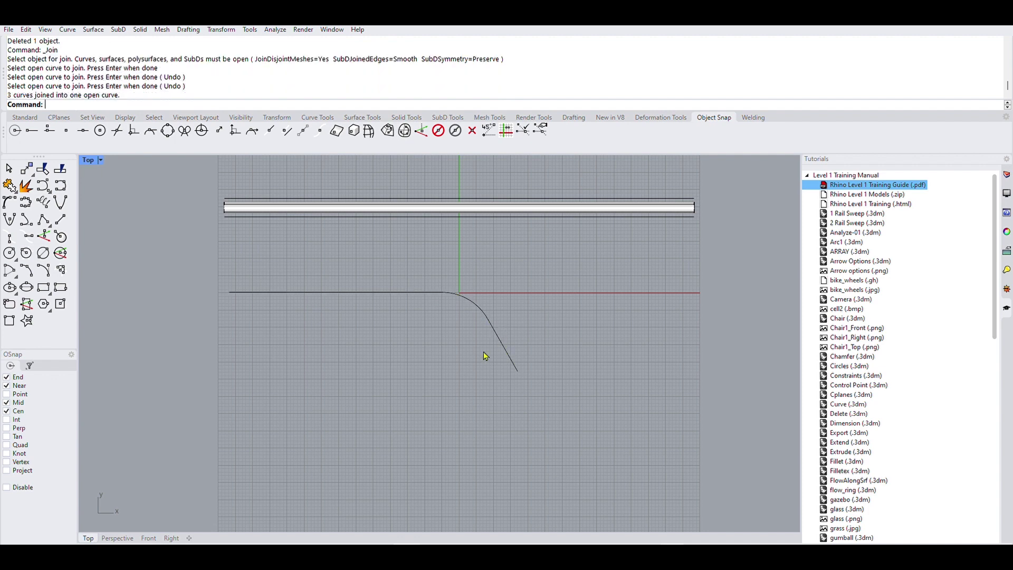
{"action": "left_click", "coordinate": [351, 291]}
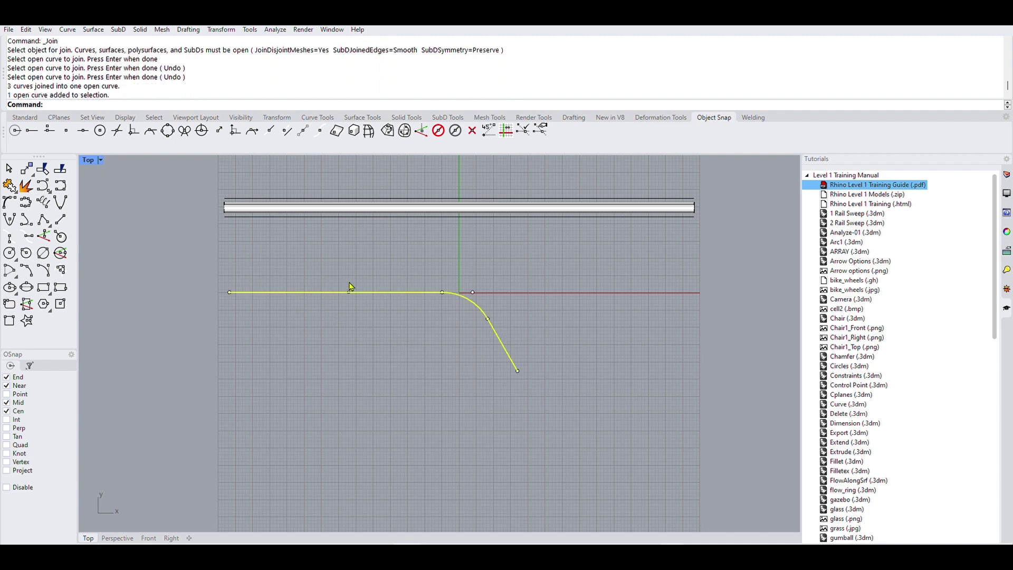
{"action": "left_click_drag", "start_coordinate": [350, 292], "coordinate": [349, 285]}
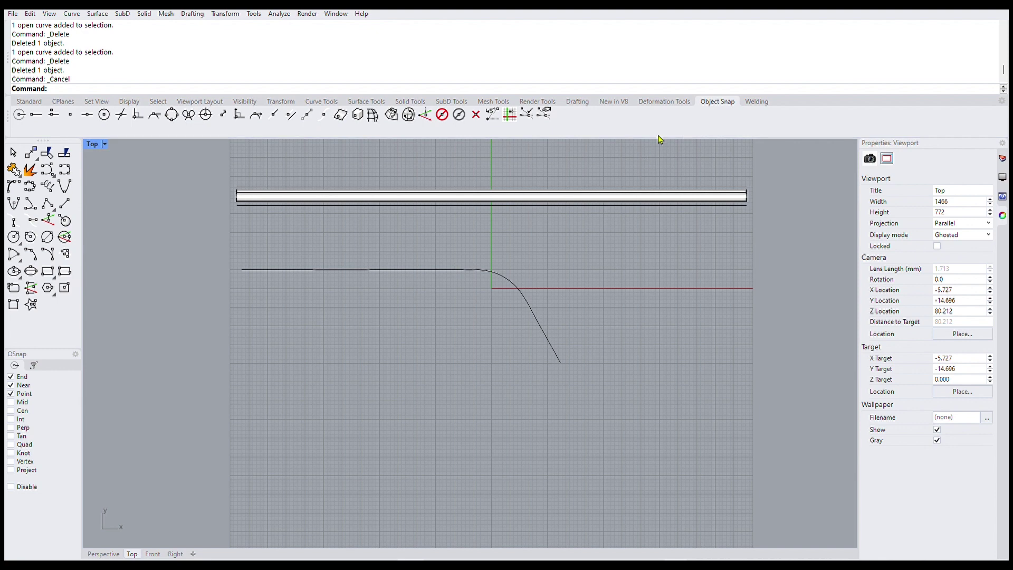
Flow the straight pipe from its straight base line onto the joined line-arc-line curve
{"action": "left_click", "coordinate": [668, 99]}
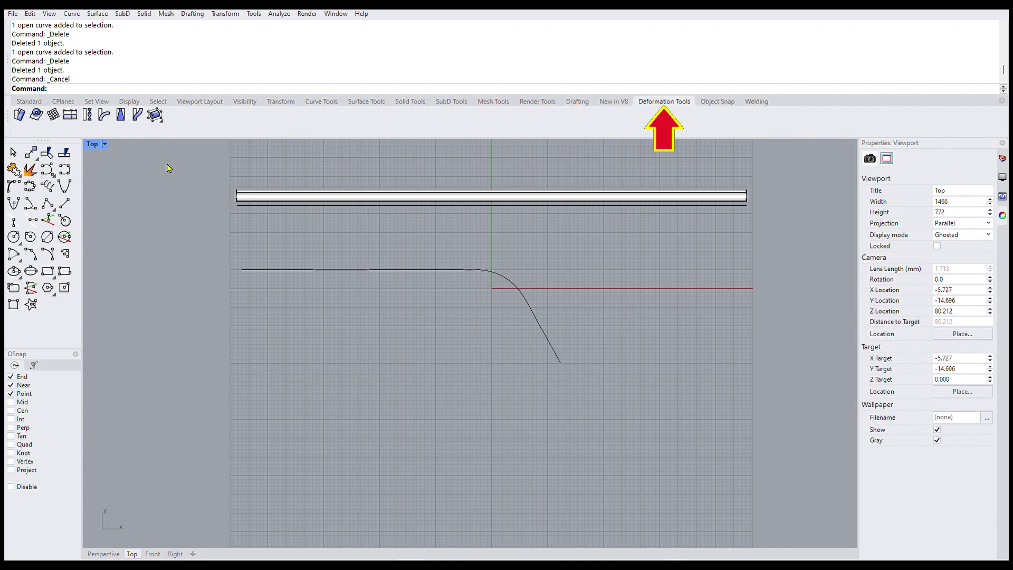
{"action": "left_click", "coordinate": [137, 114]}
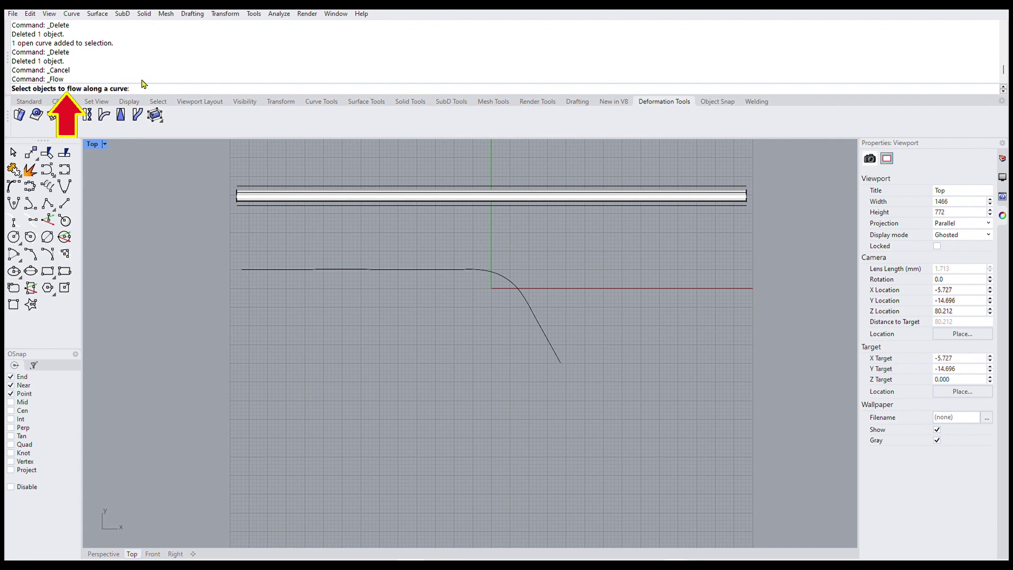
{"action": "left_click", "coordinate": [283, 192]}
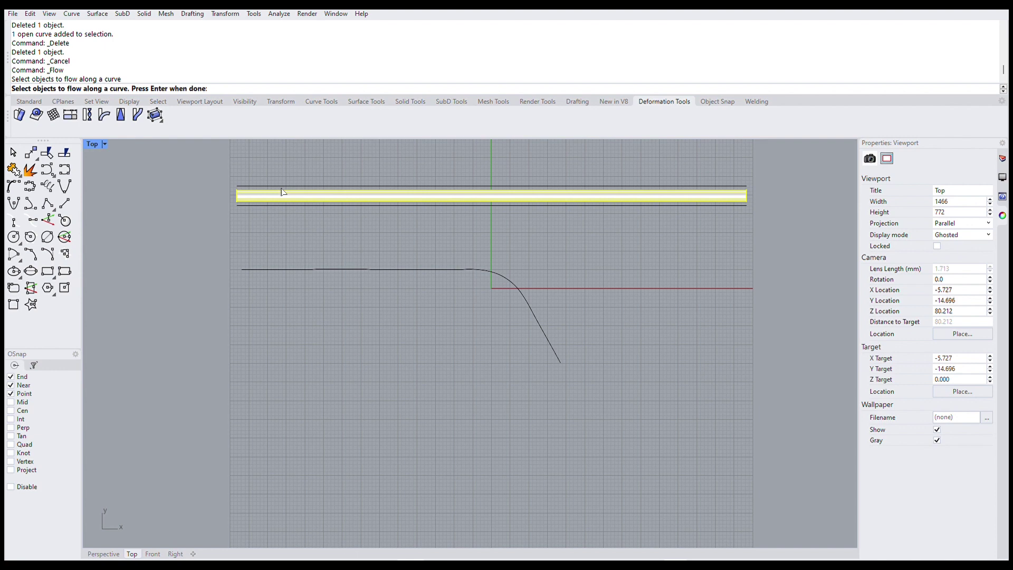
{"action": "key", "text": "Return"}
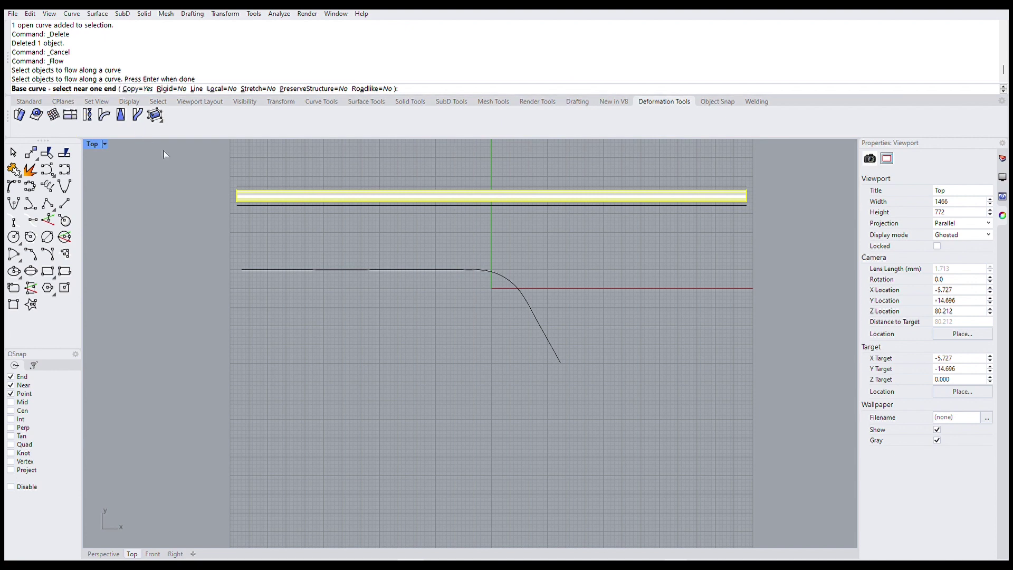
{"action": "left_click", "coordinate": [254, 179]}
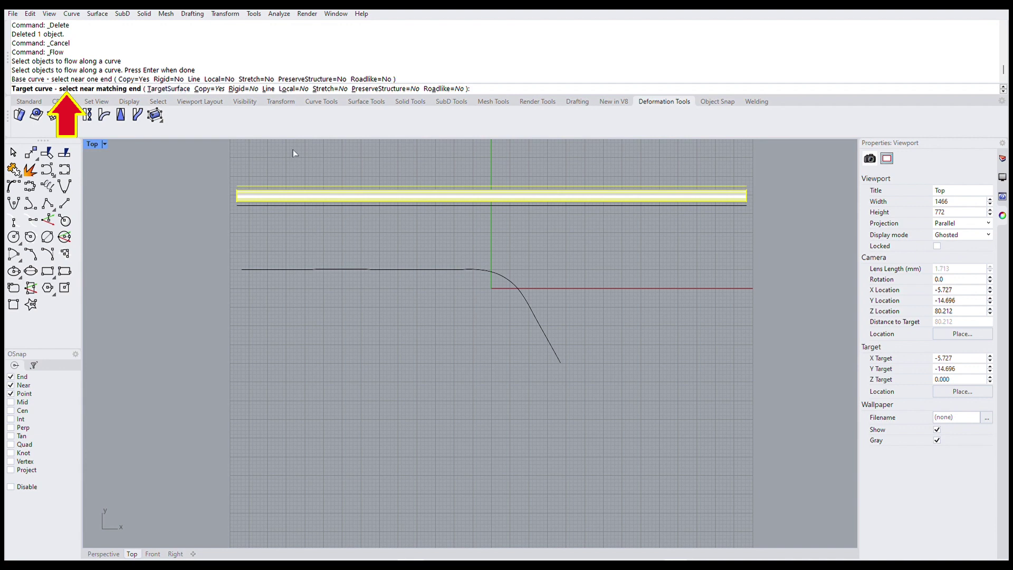
{"action": "left_click", "coordinate": [267, 261]}
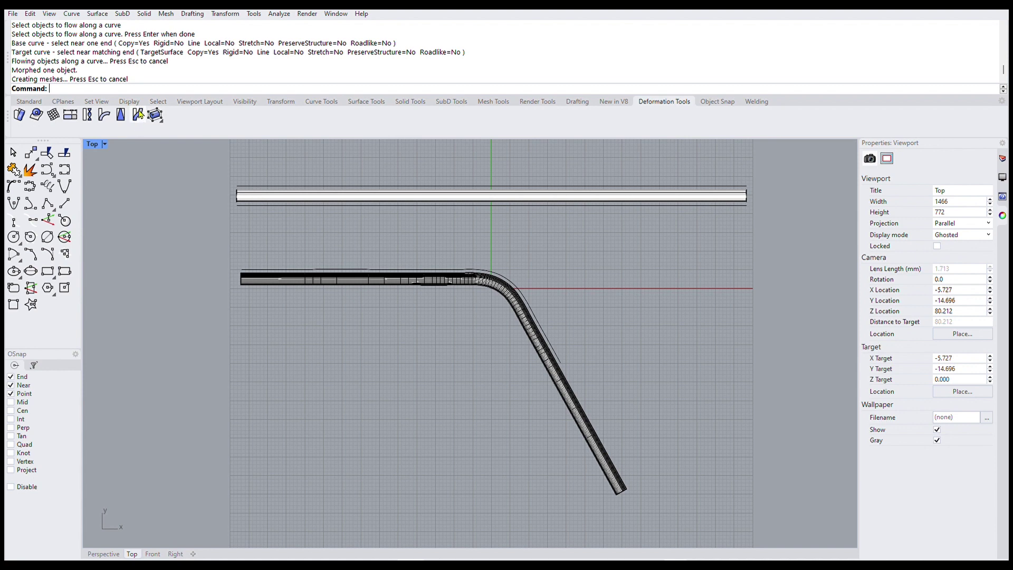
Flow the straight pipe onto the joined curve again, making a second bent copy beside the first
{"action": "left_click", "coordinate": [139, 113]}
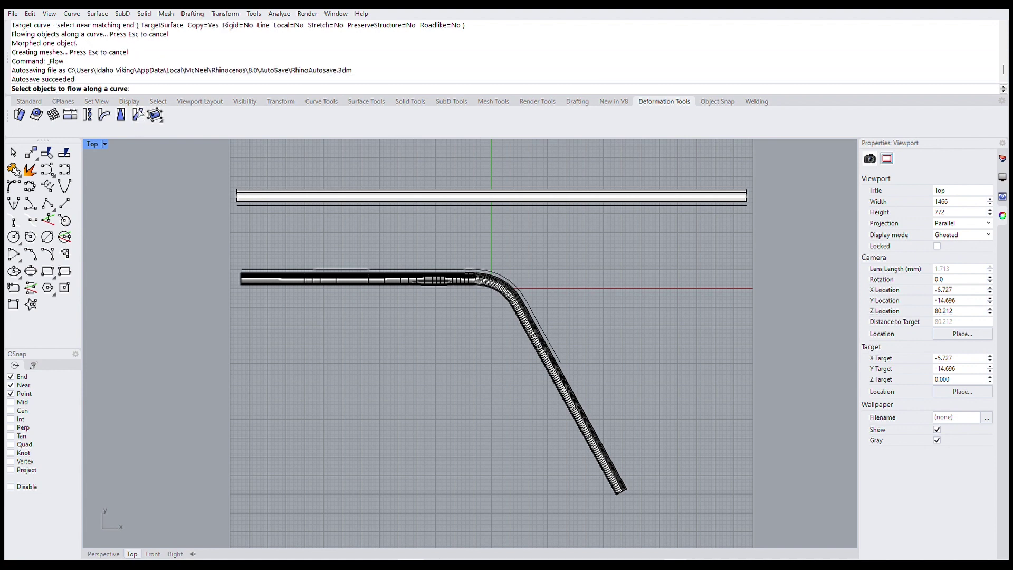
{"action": "left_click", "coordinate": [287, 191]}
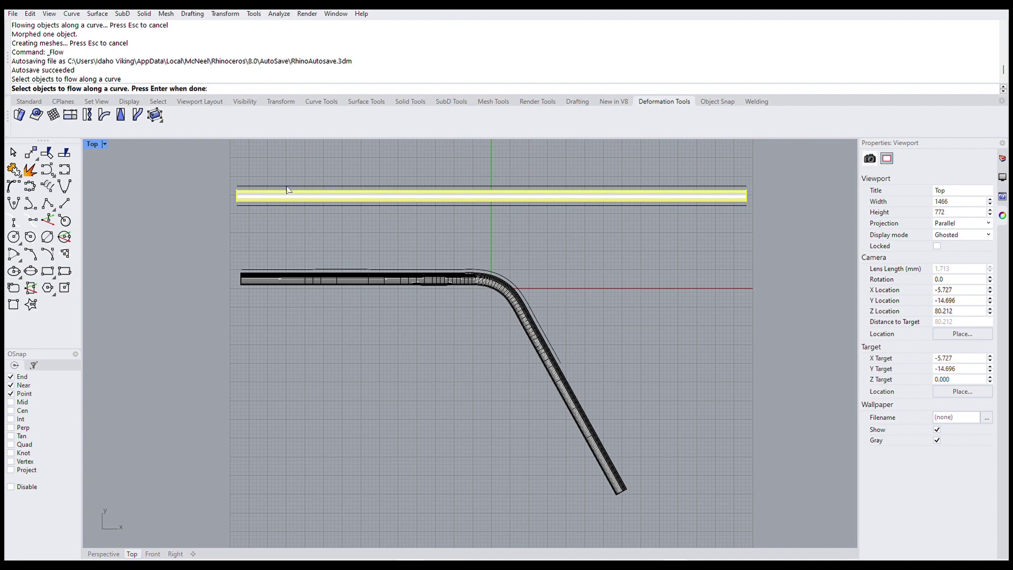
{"action": "key", "text": "Return"}
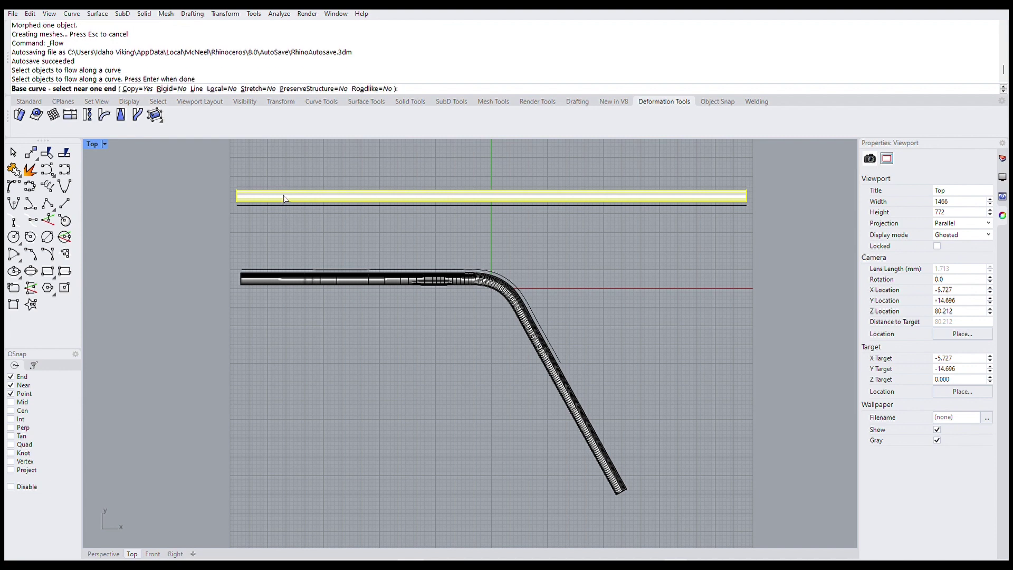
{"action": "left_click", "coordinate": [284, 198]}
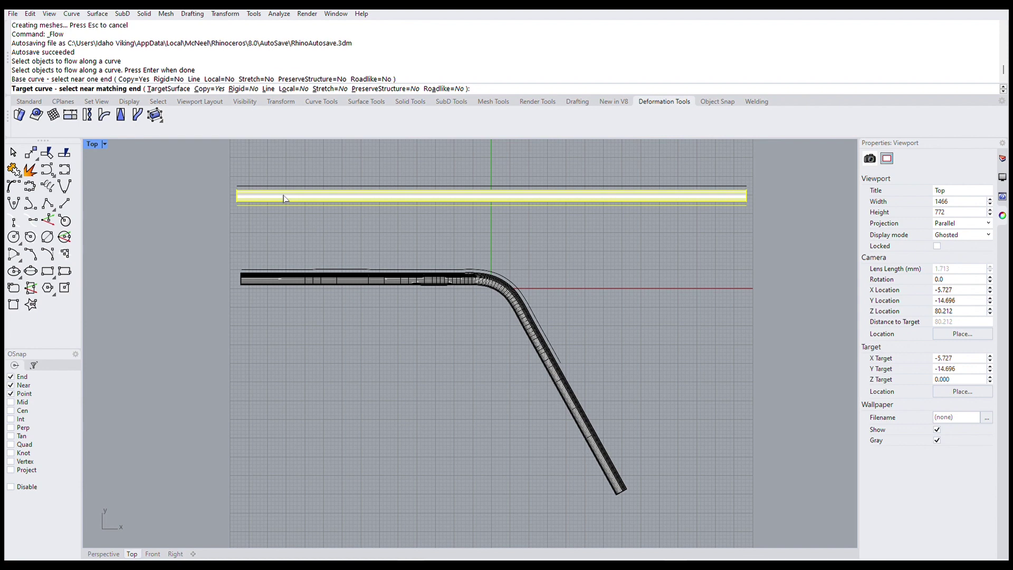
{"action": "left_click", "coordinate": [266, 264]}
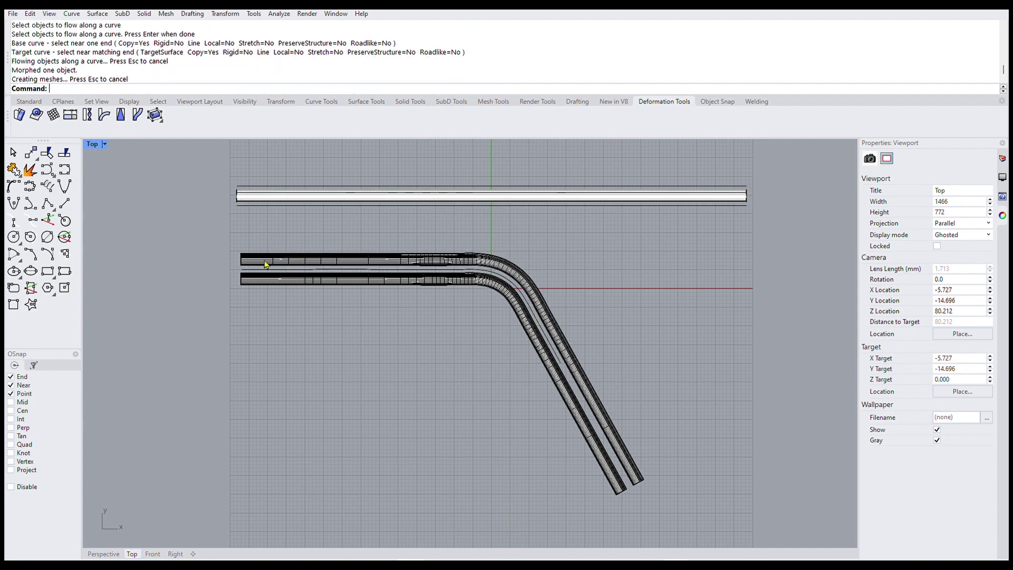